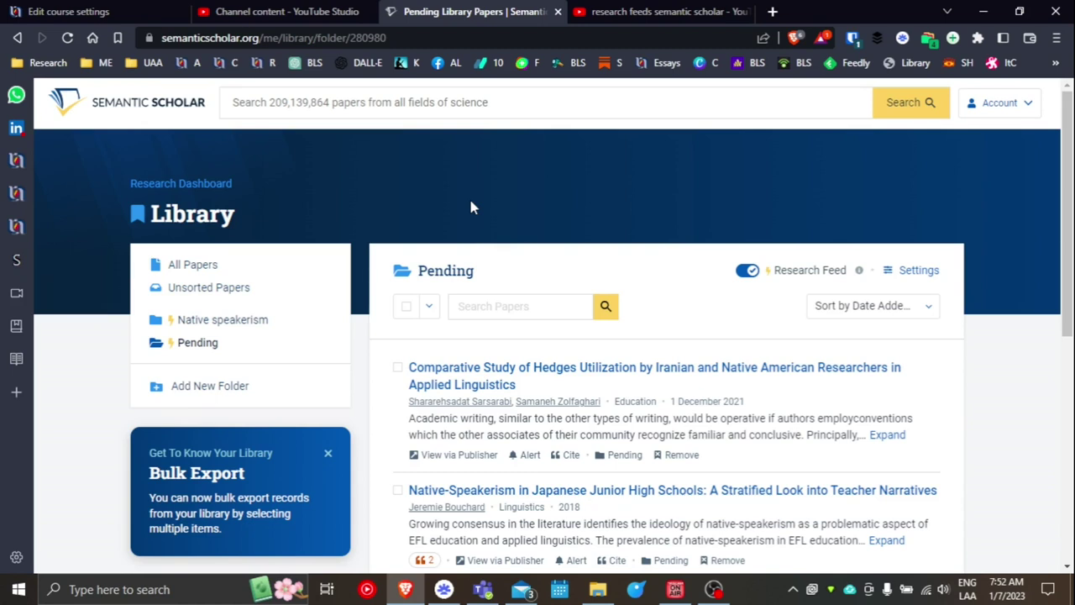
Step: Open the account menu listing Research Dashboard, Research Feeds, Library and Settings
click(1007, 102)
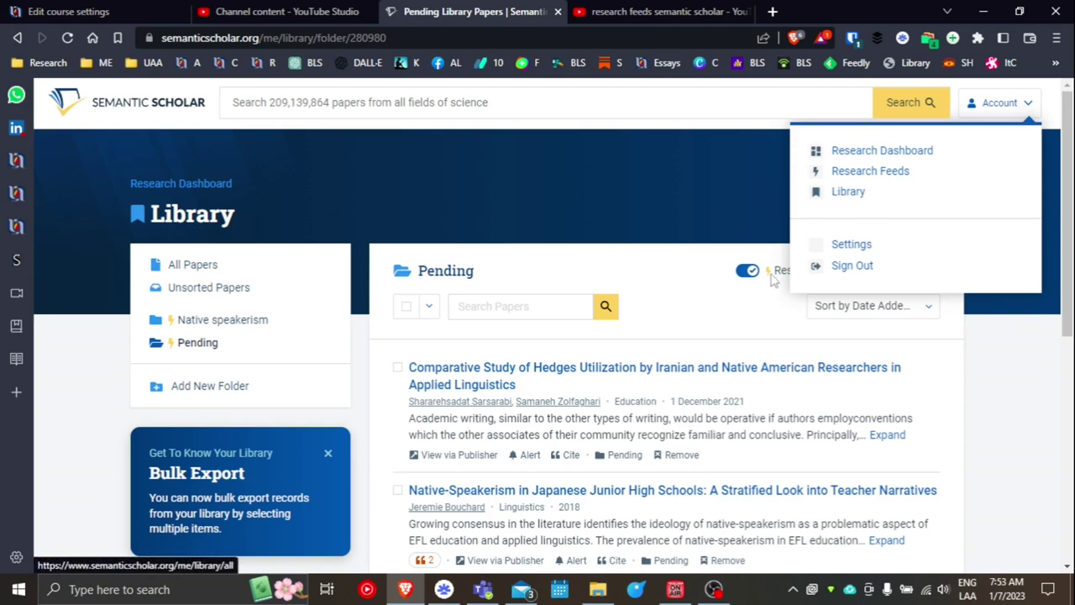
Step: Switch off 'Get Paper Recommendations Based on This Folder' for the Pending folder and save
click(1008, 417)
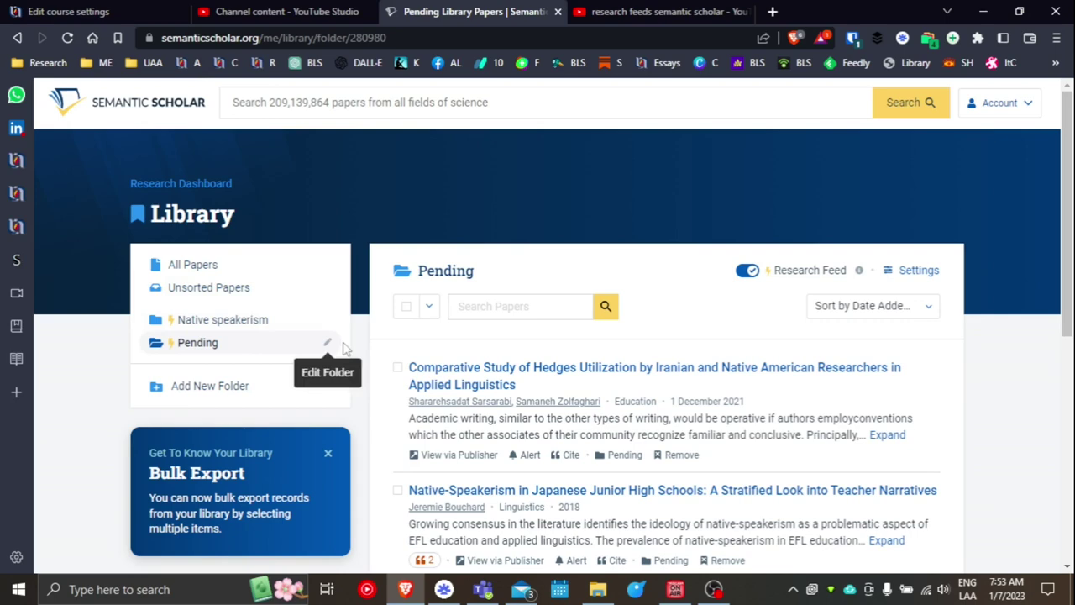
click(328, 343)
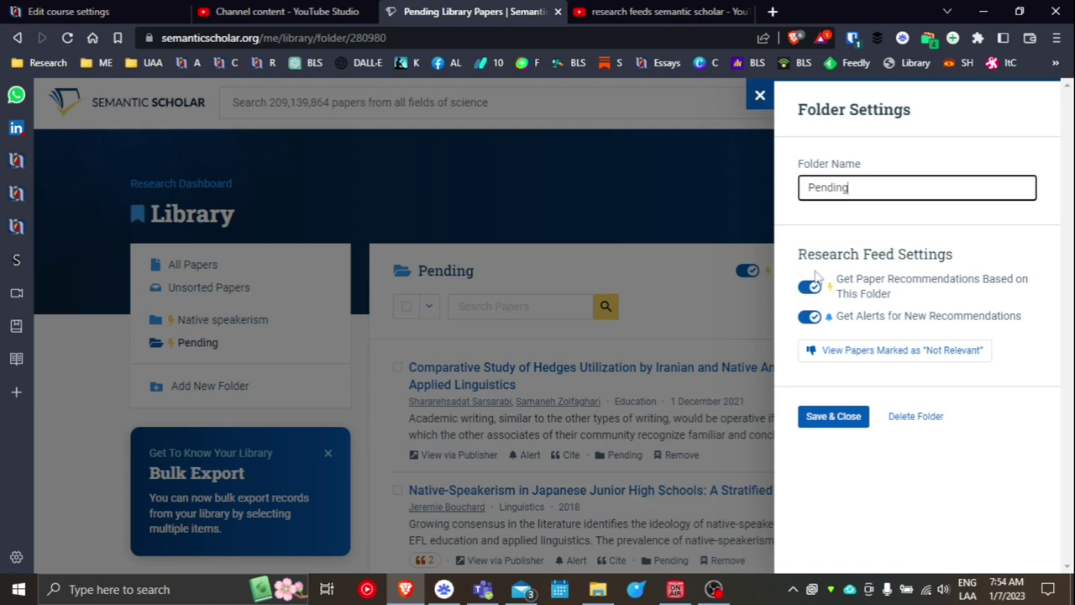
click(808, 288)
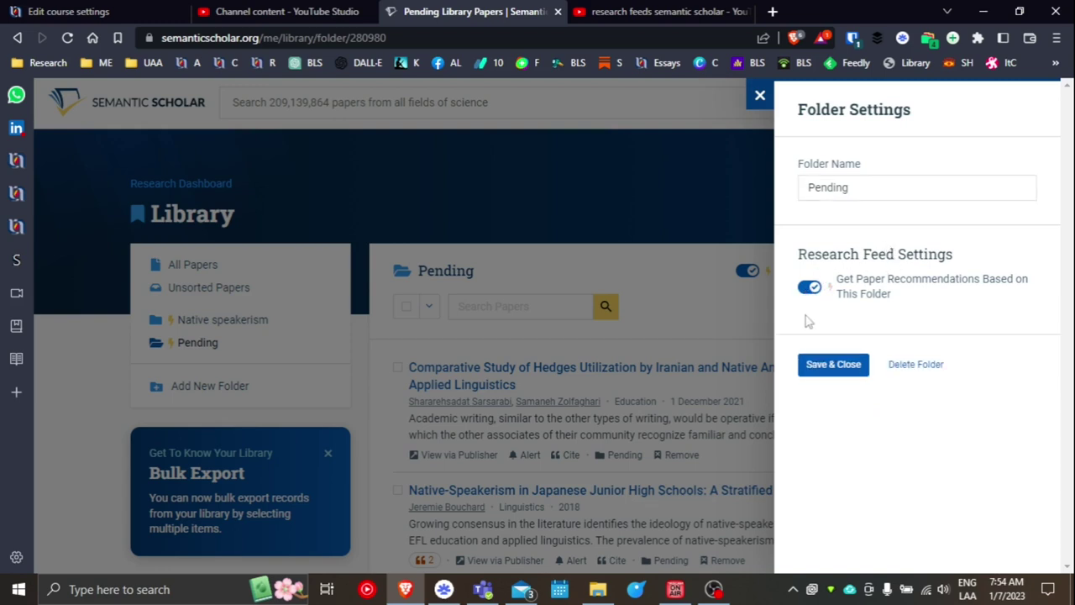
click(808, 288)
click(808, 289)
click(825, 370)
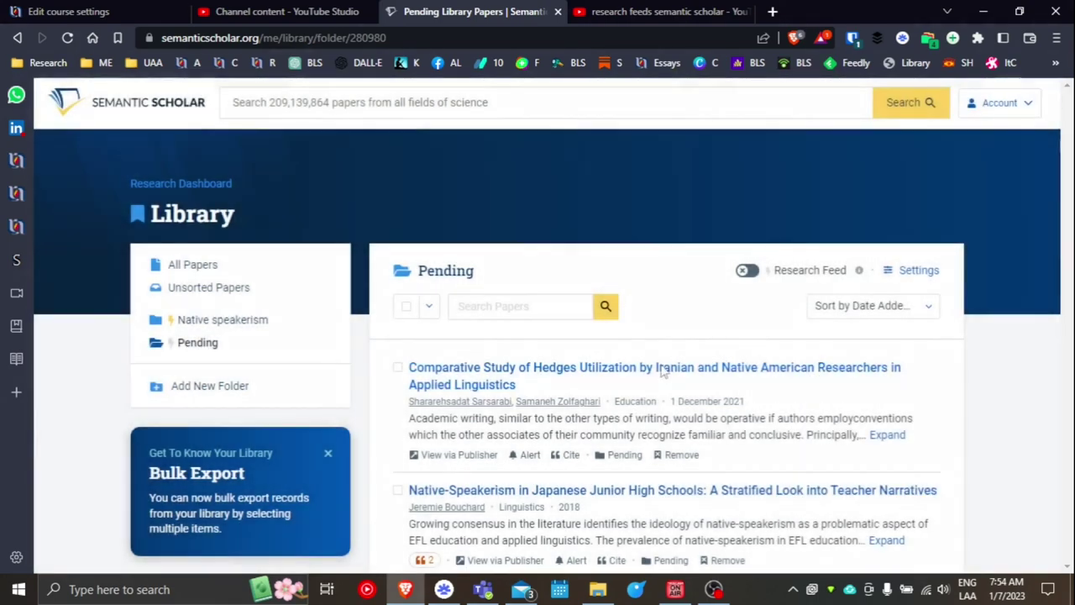
click(172, 343)
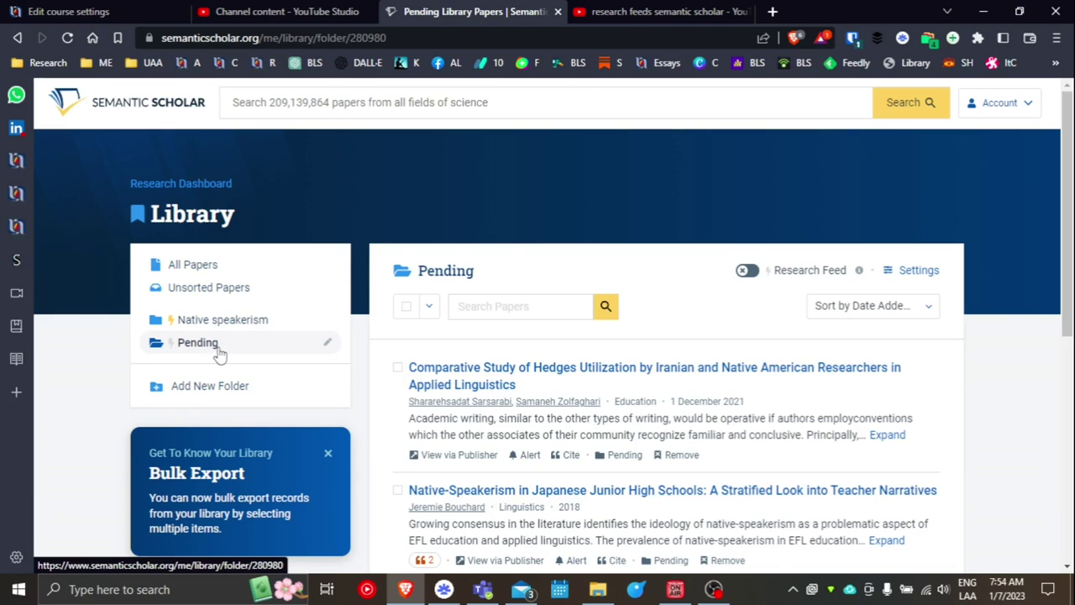
click(328, 324)
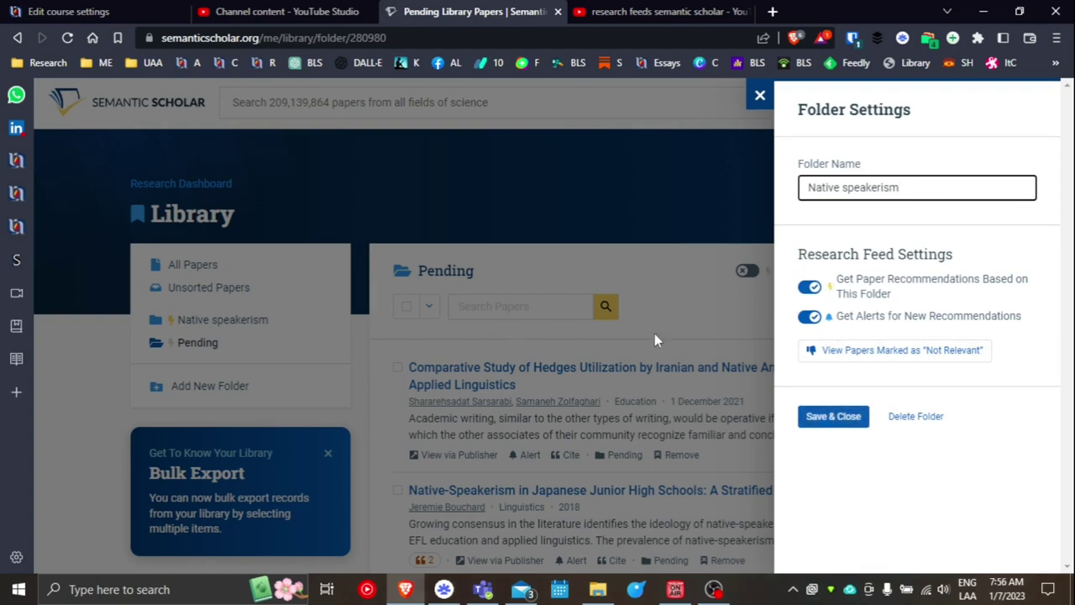
click(640, 204)
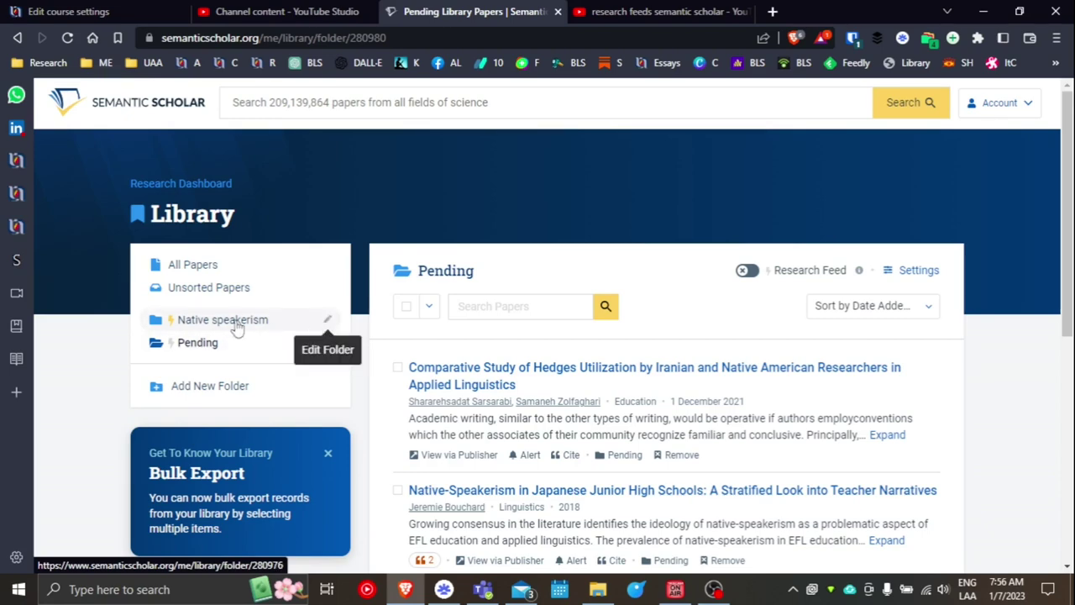
click(327, 319)
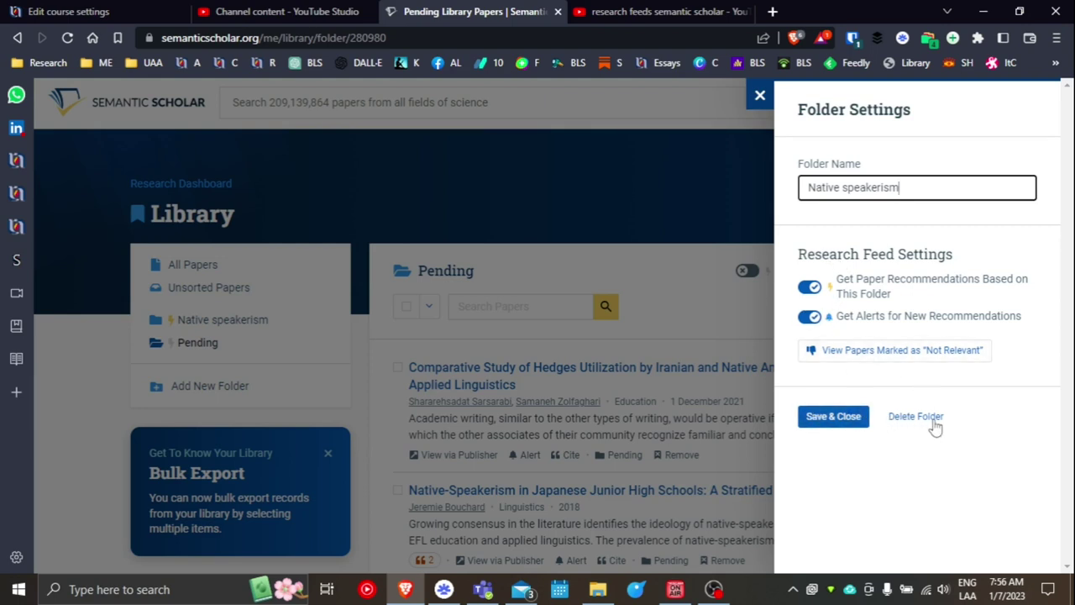
click(586, 215)
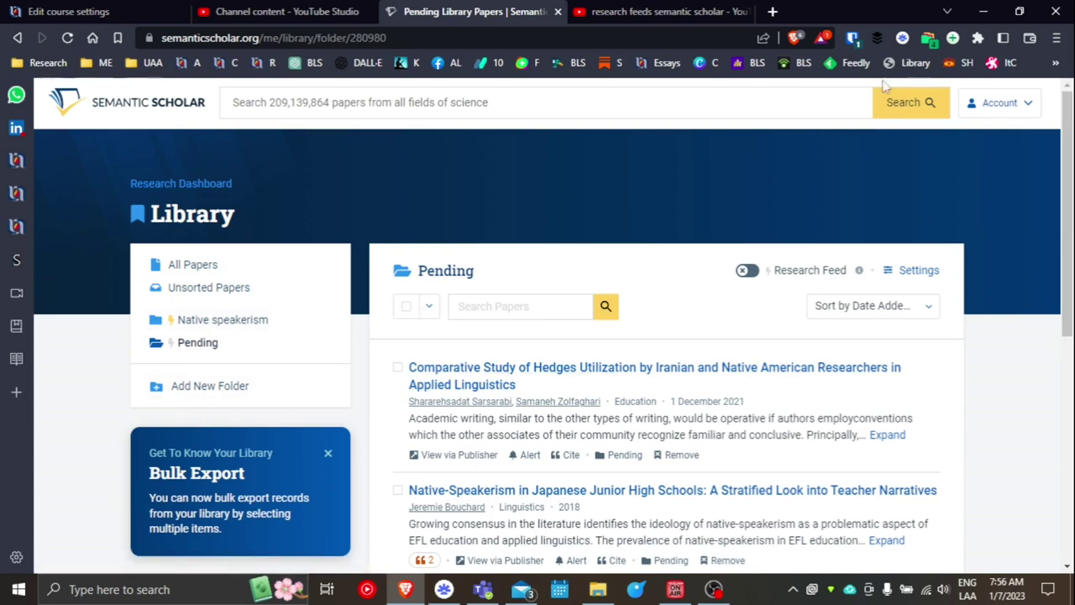
click(1001, 107)
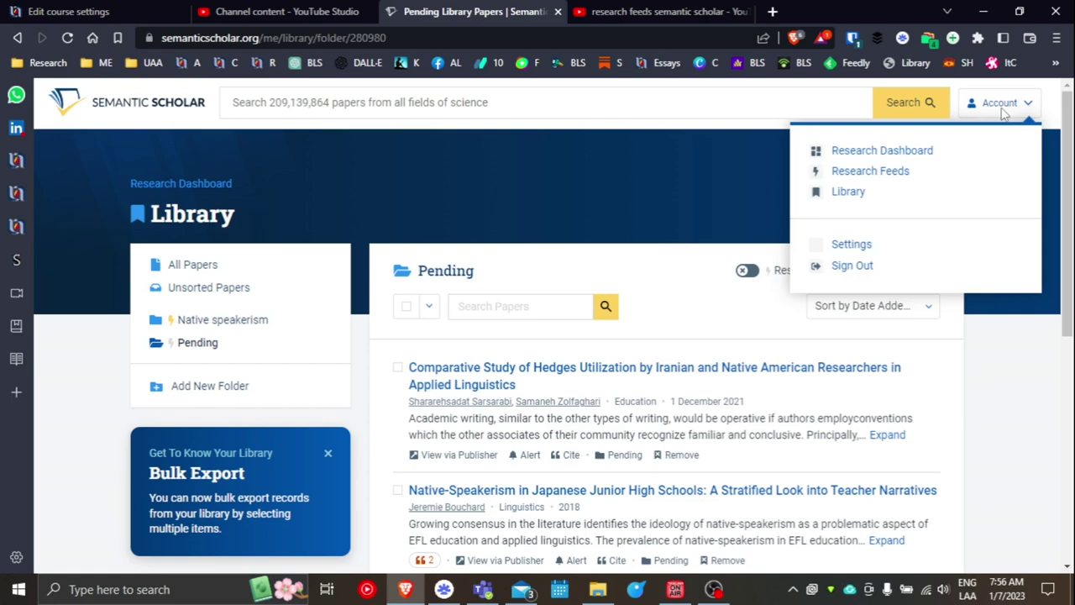
click(858, 176)
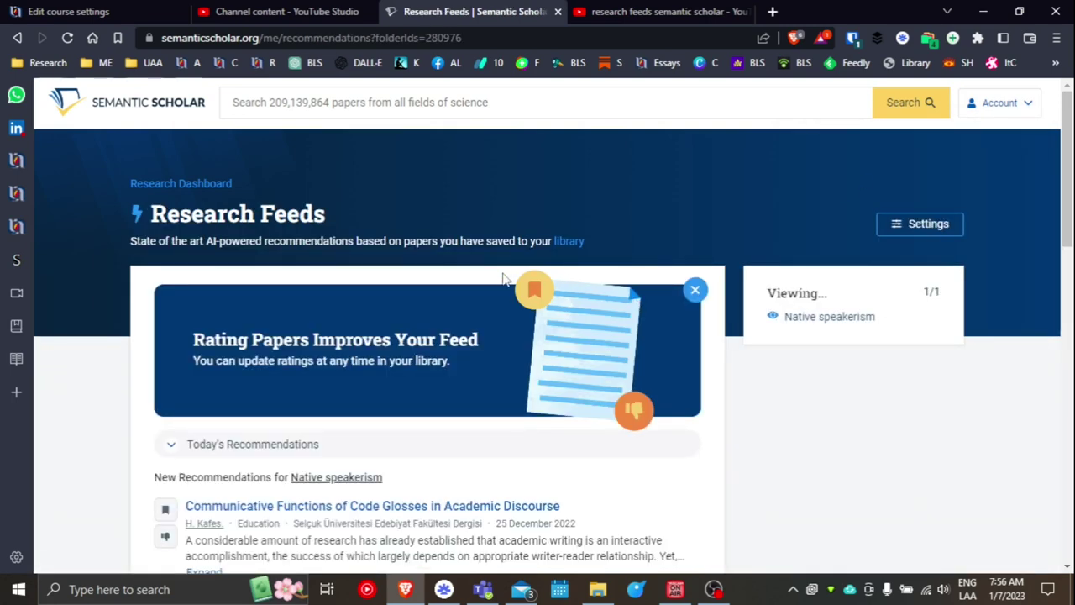
scroll(531, 283, down, 3)
scroll(534, 282, down, 2)
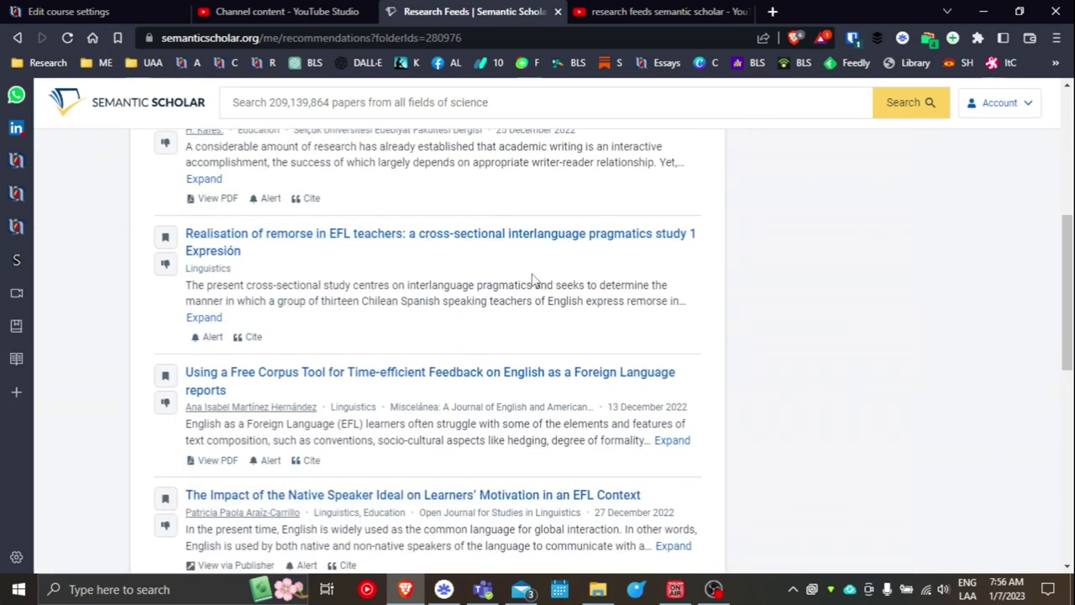
scroll(533, 281, up, 2)
scroll(518, 279, down, 2)
scroll(468, 273, down, 5)
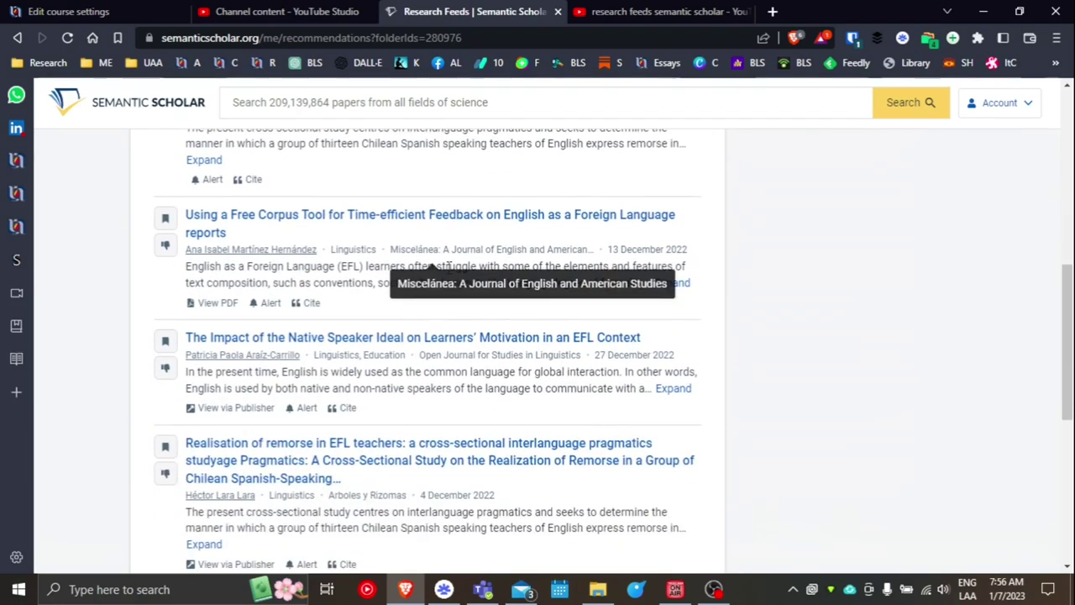
scroll(440, 280, up, 8)
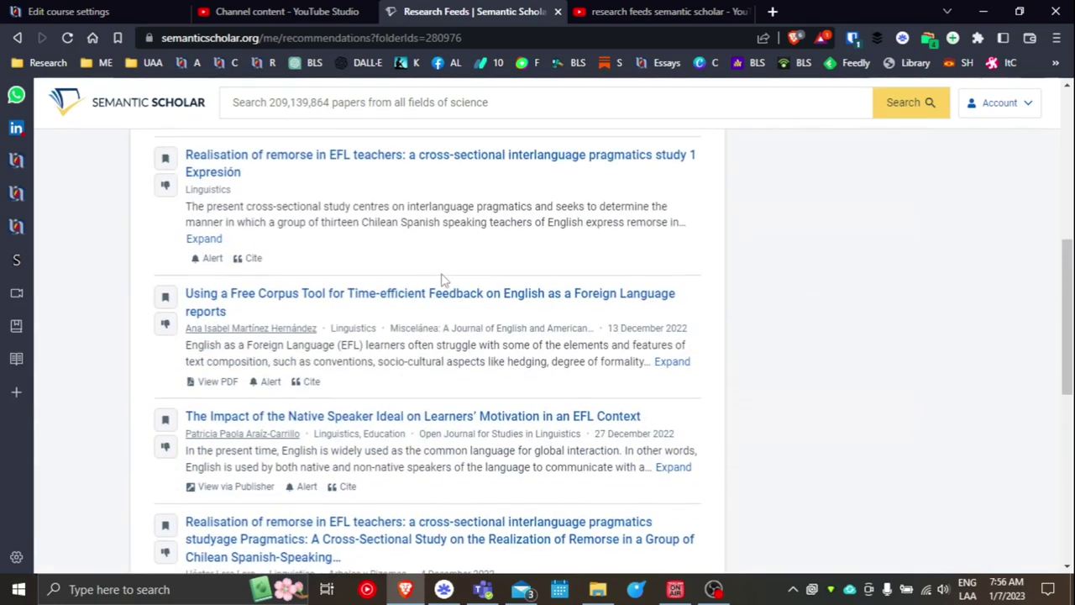
scroll(432, 306, down, 1)
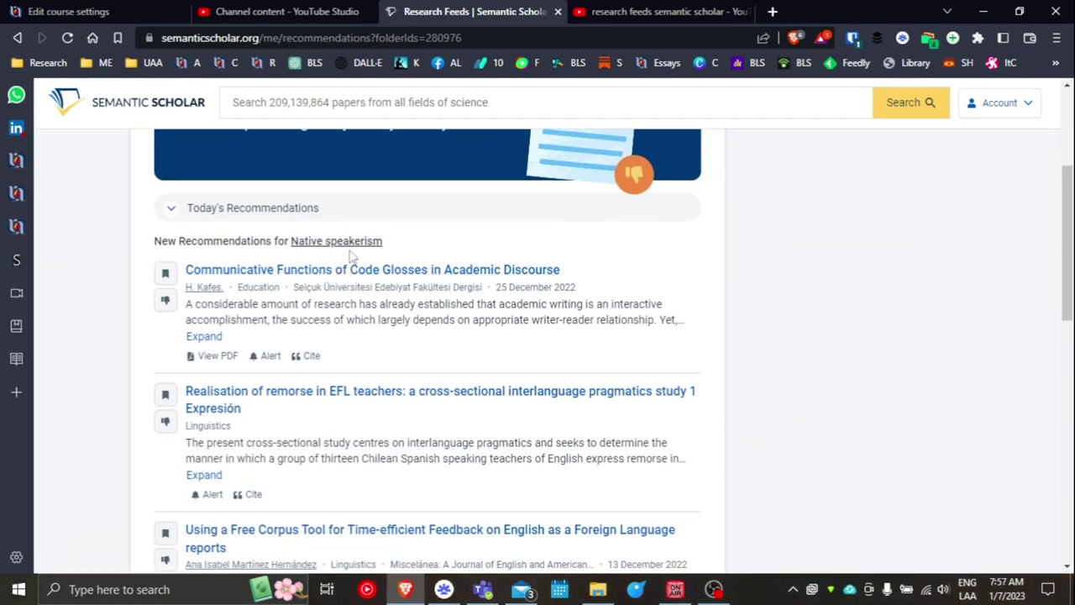
Step: Open 'Communicative Functions of Code Glosses in Academic Discourse' and save it to the library
click(294, 272)
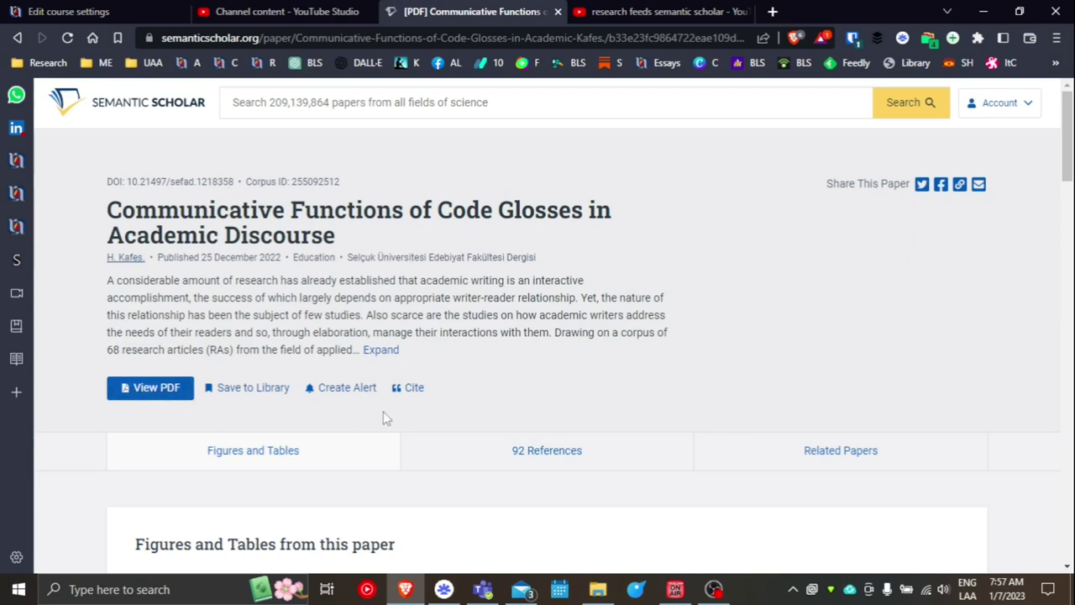
click(252, 388)
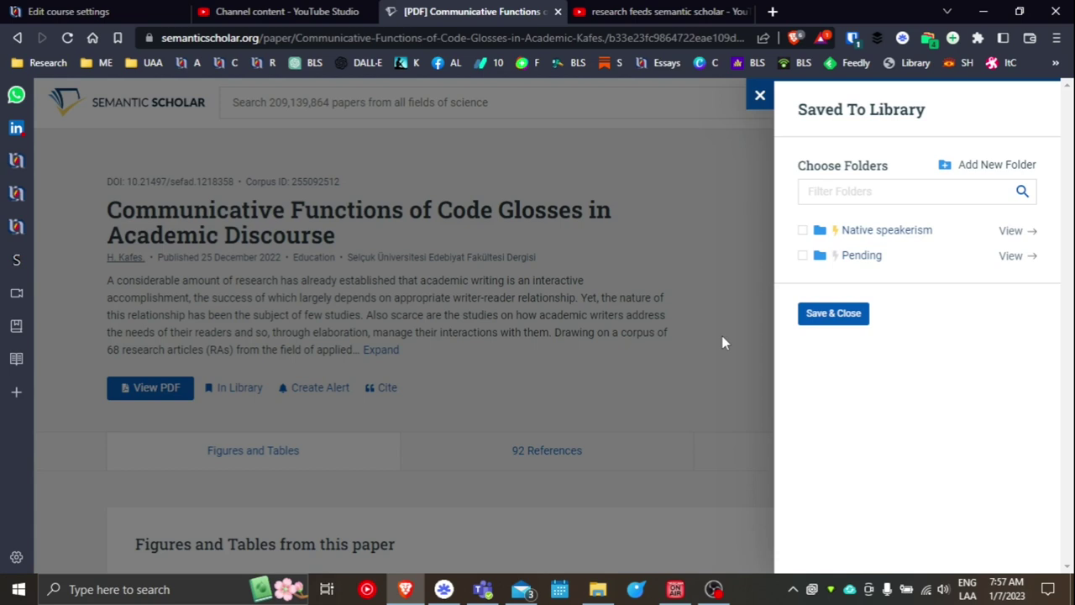
Step: Return to the Research Feeds page, then open the account Settings page
click(395, 336)
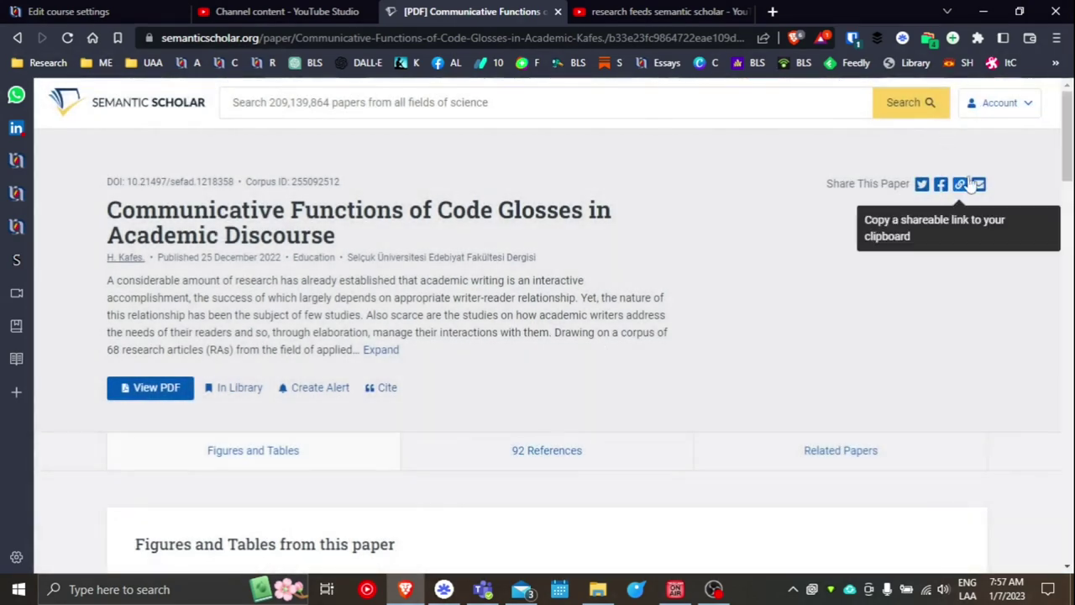
click(1001, 103)
click(25, 40)
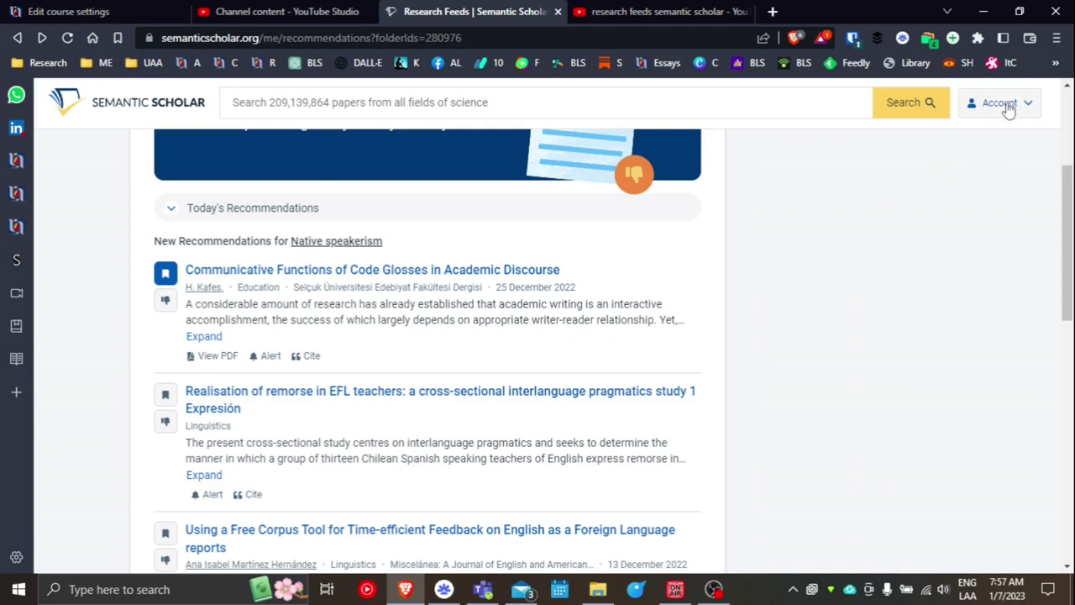
click(1007, 108)
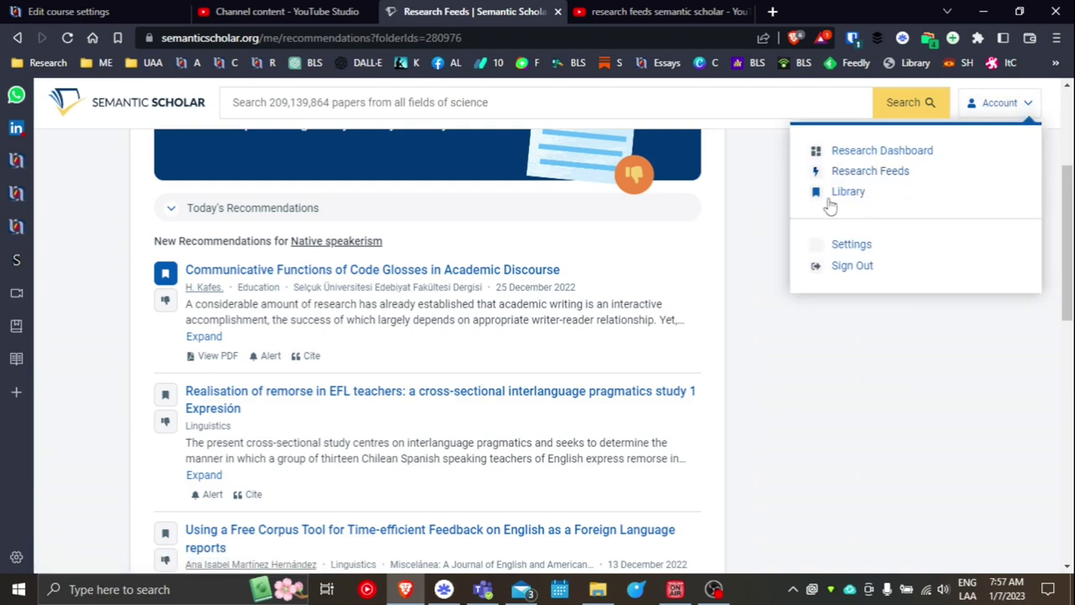
click(847, 247)
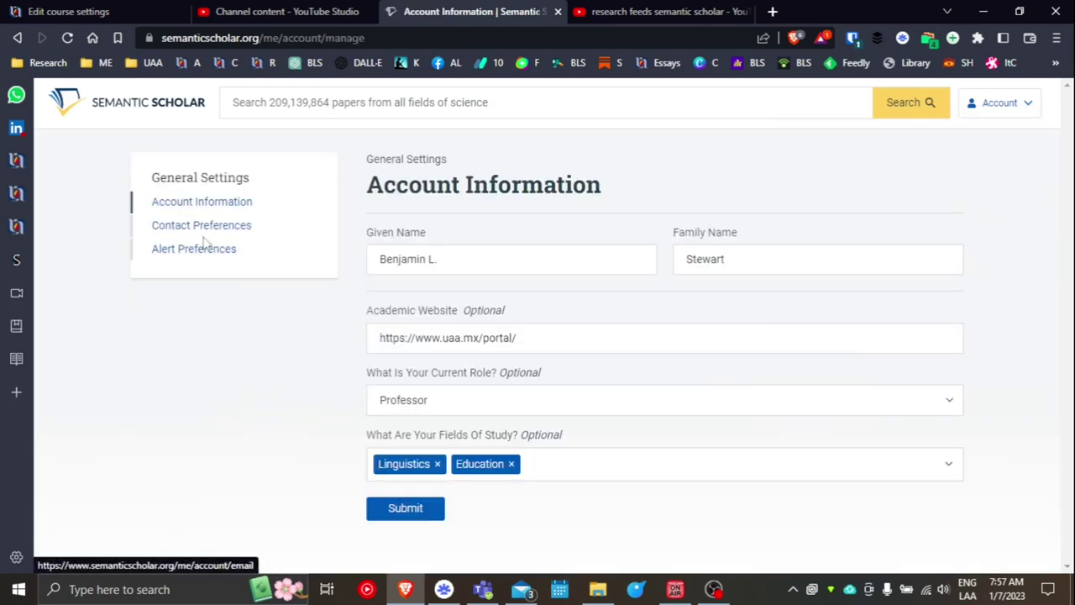
Step: Show Alert Preferences: once-a-day e-mails, alerts on for Native speakerism only
click(188, 252)
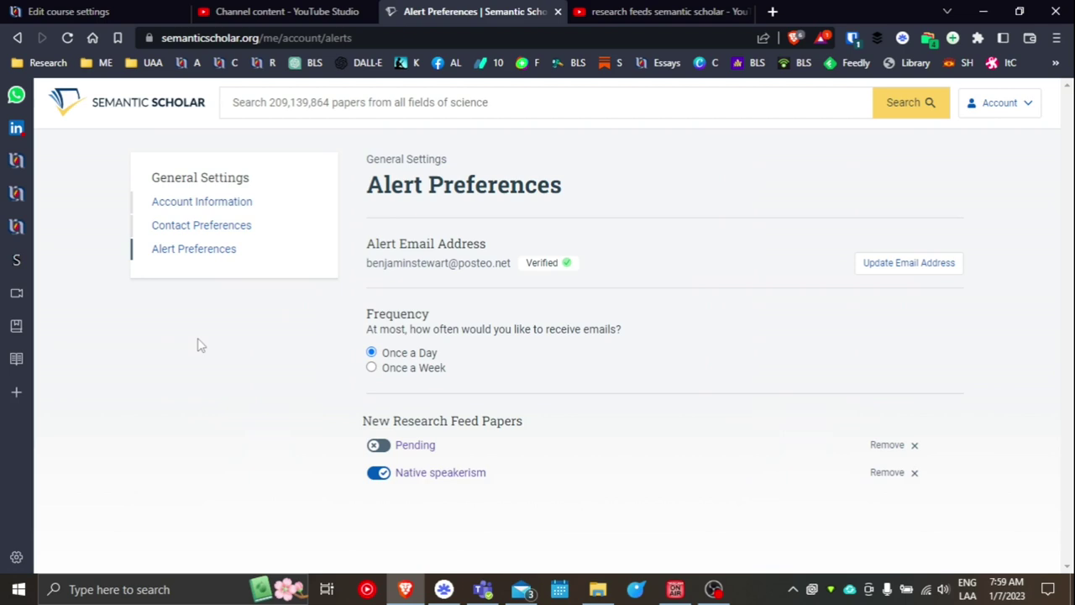
Step: Navigate to Research Feeds through the account menu
click(1020, 102)
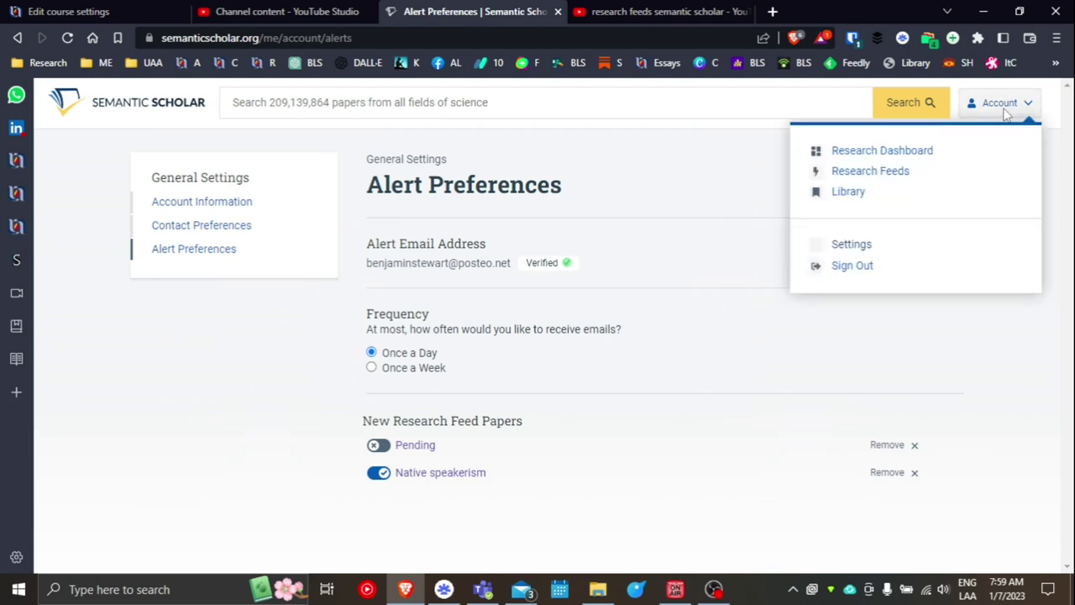
click(870, 171)
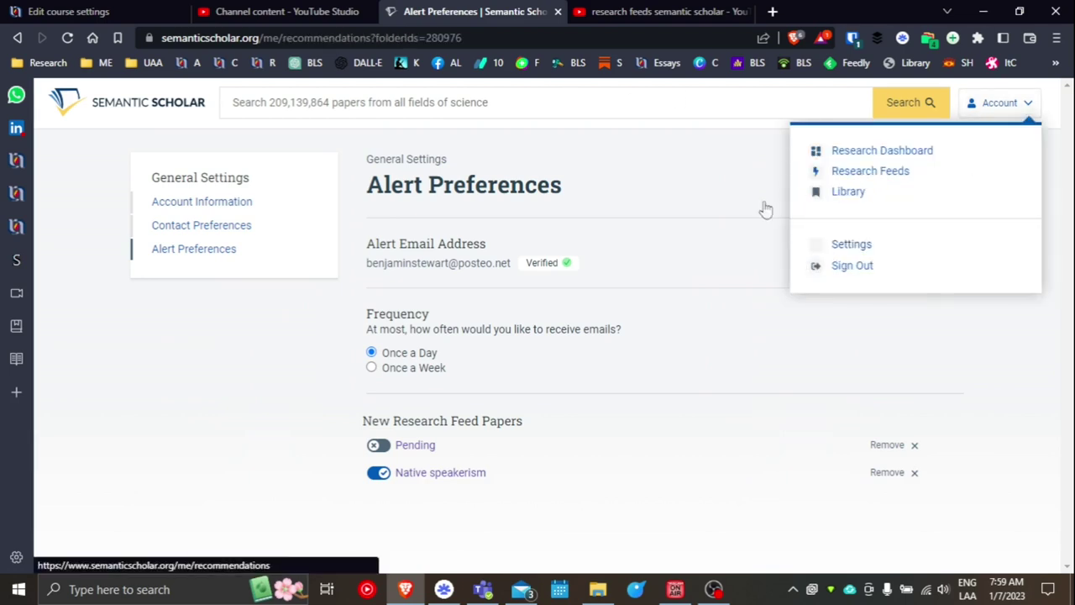